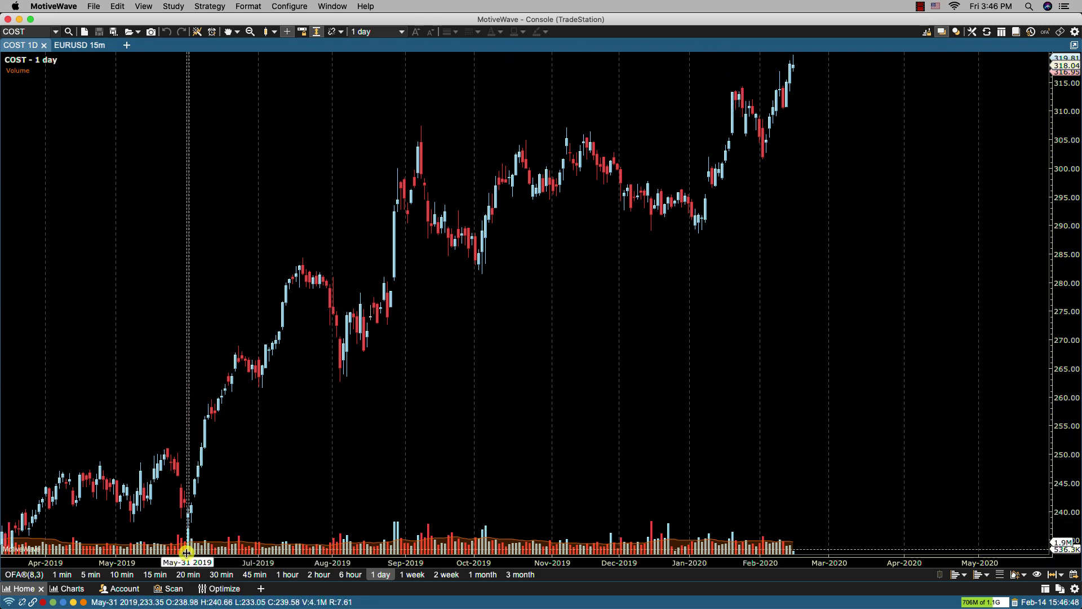
In the scanning workspace, close the empty second scan panel and open the Choose Scan list.
left_click(173, 589)
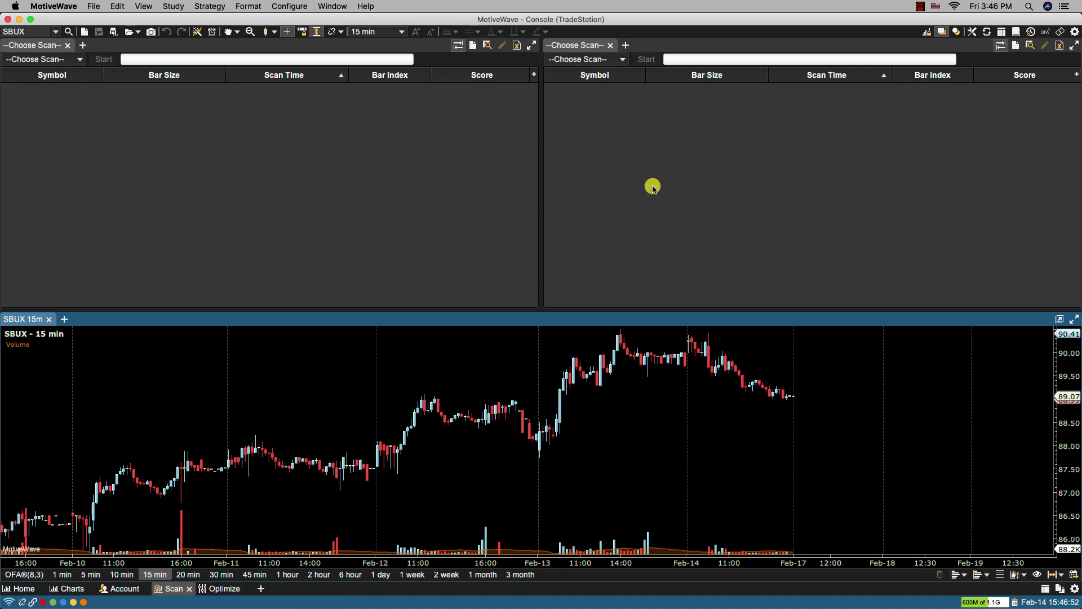
left_click(614, 46)
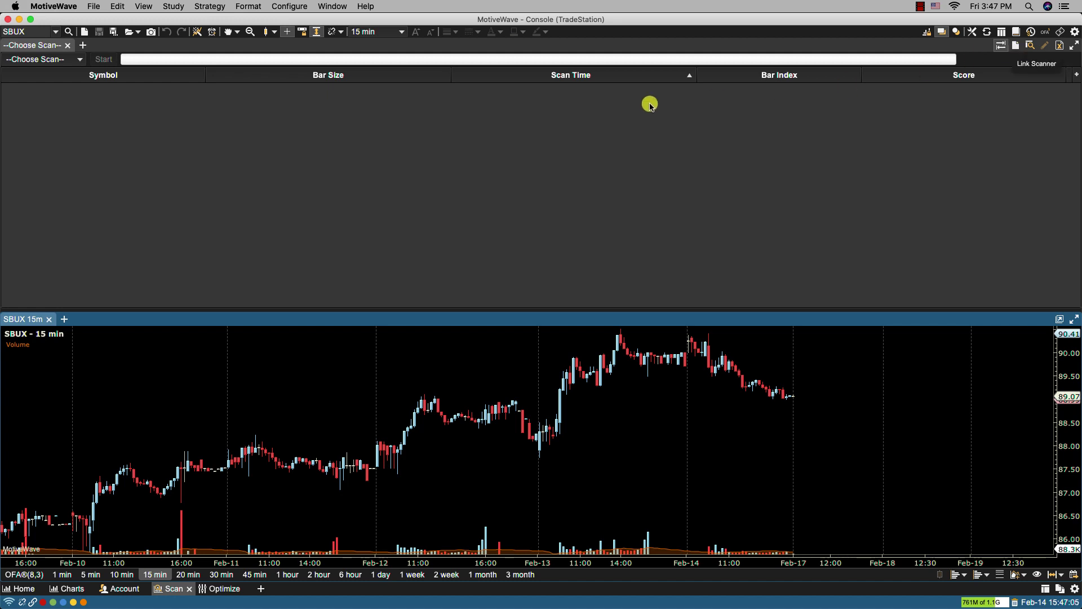
left_click(81, 60)
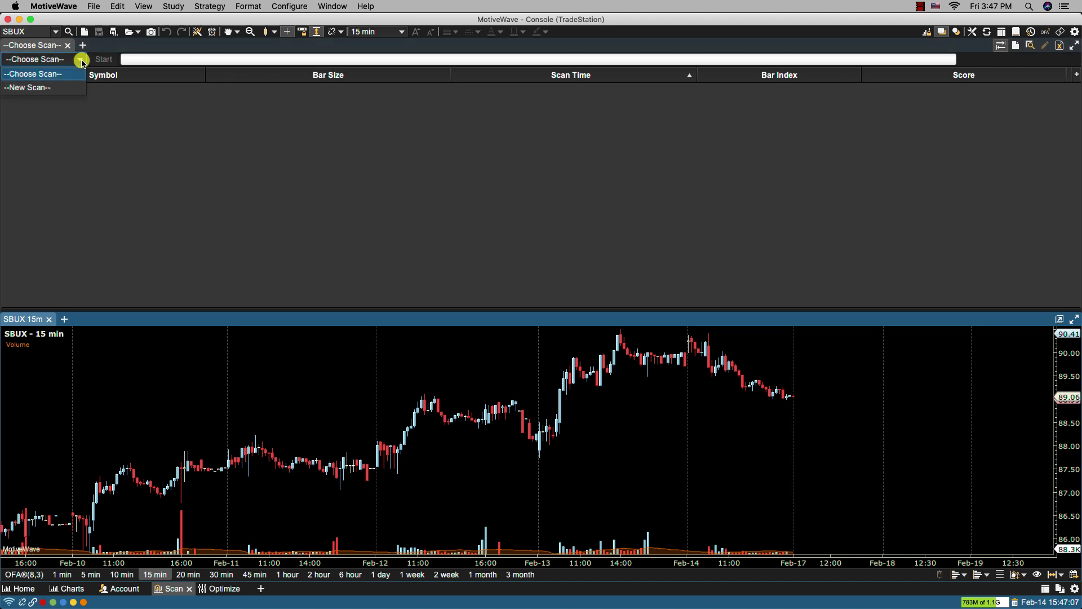
Create a new Elliott Wave type scan named 'Elliott Wave 2' and continue to instruments.
left_click(36, 89)
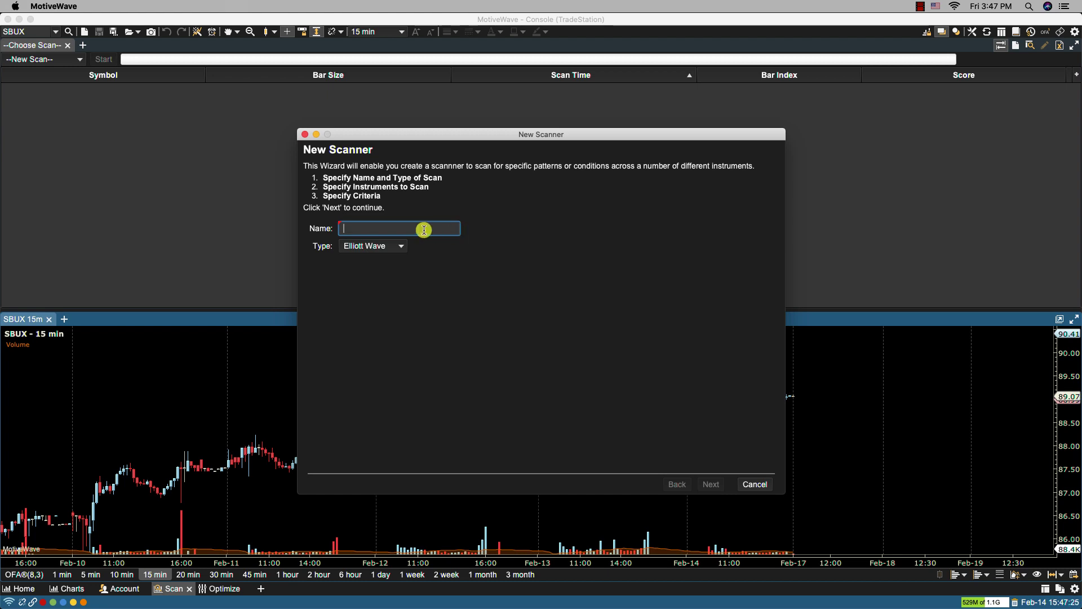
type("Elliott Wave 2")
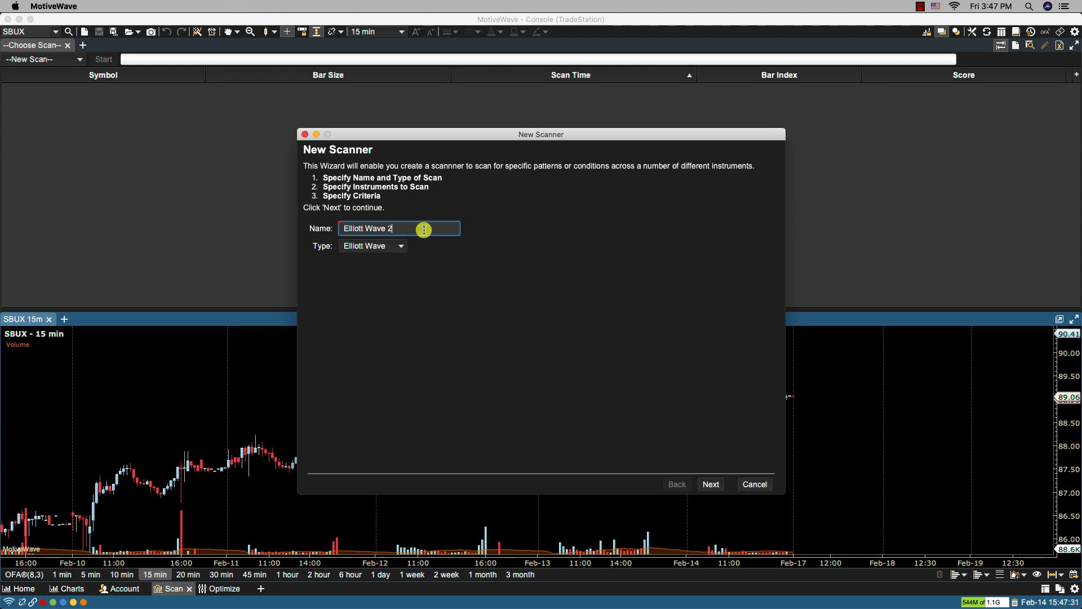
left_click(709, 485)
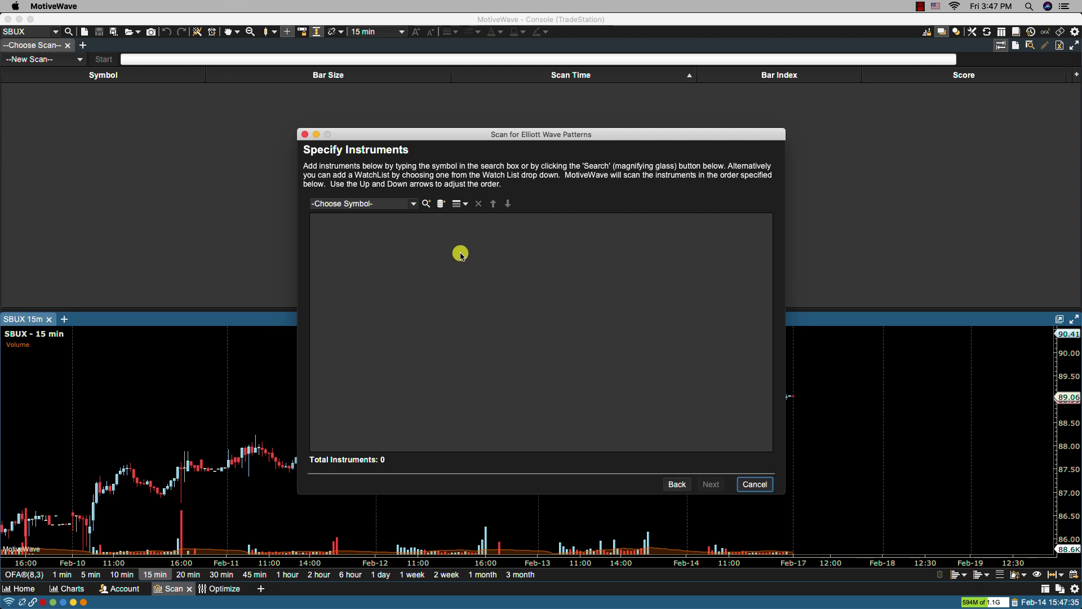
Select the NASDAQ watch list as the scan's instruments, 18 symbols in total.
left_click(413, 206)
left_click(444, 238)
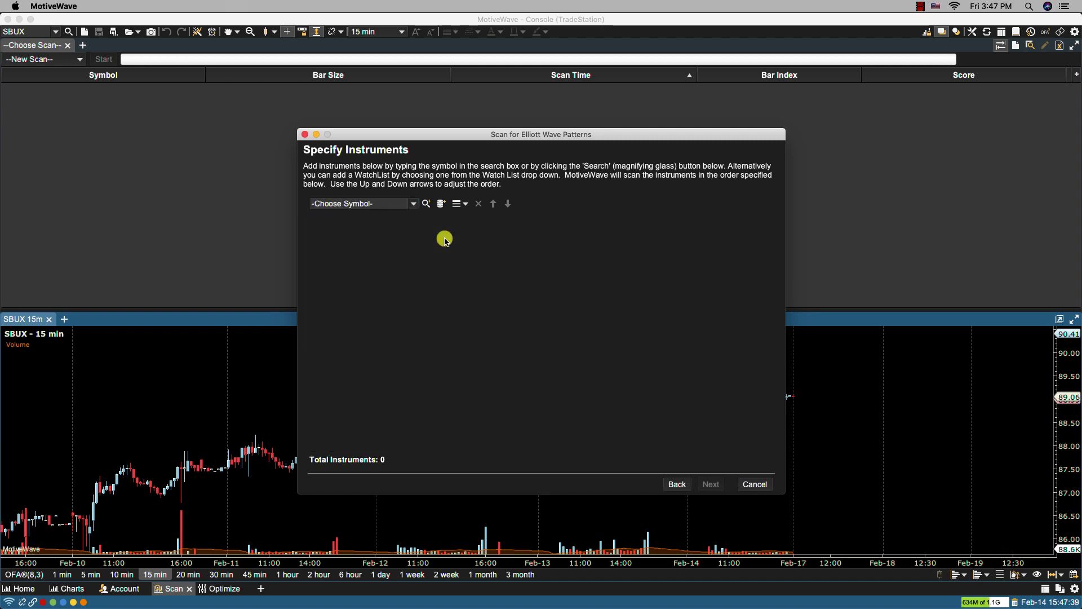
left_click(441, 203)
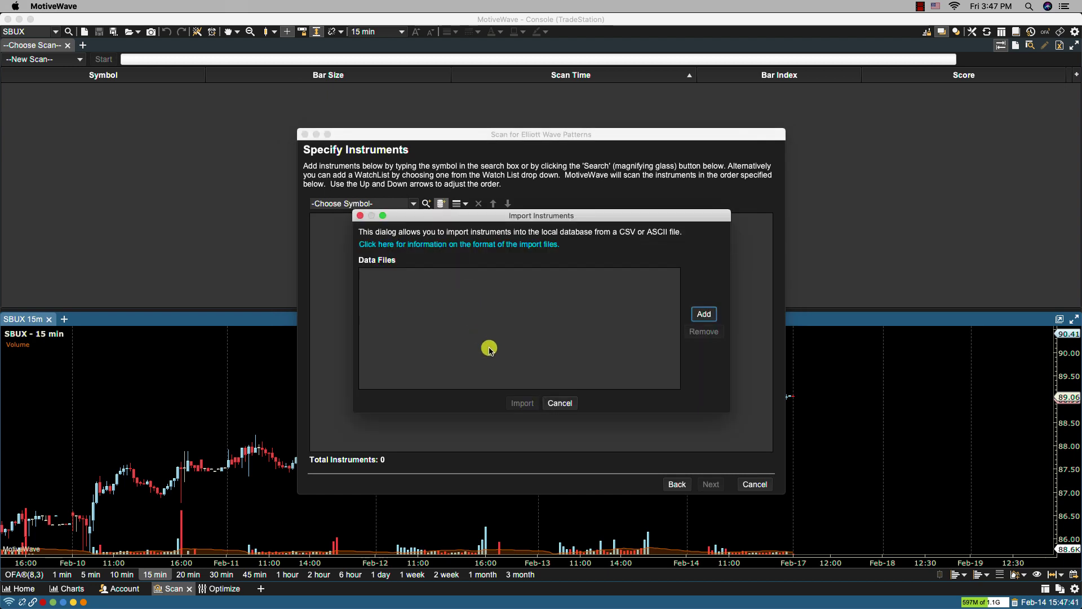
left_click(555, 403)
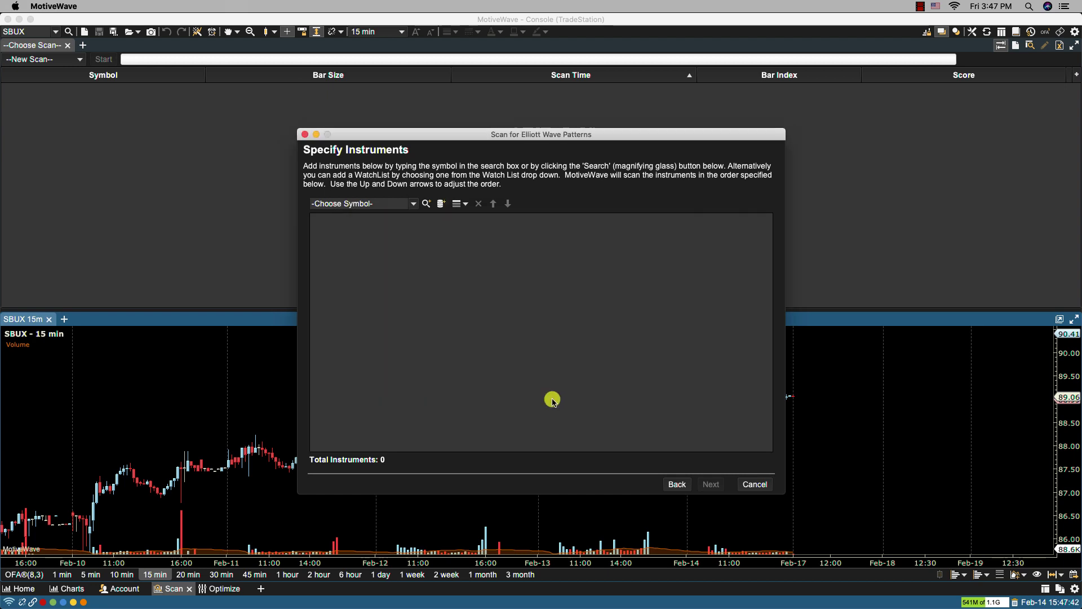
left_click(461, 204)
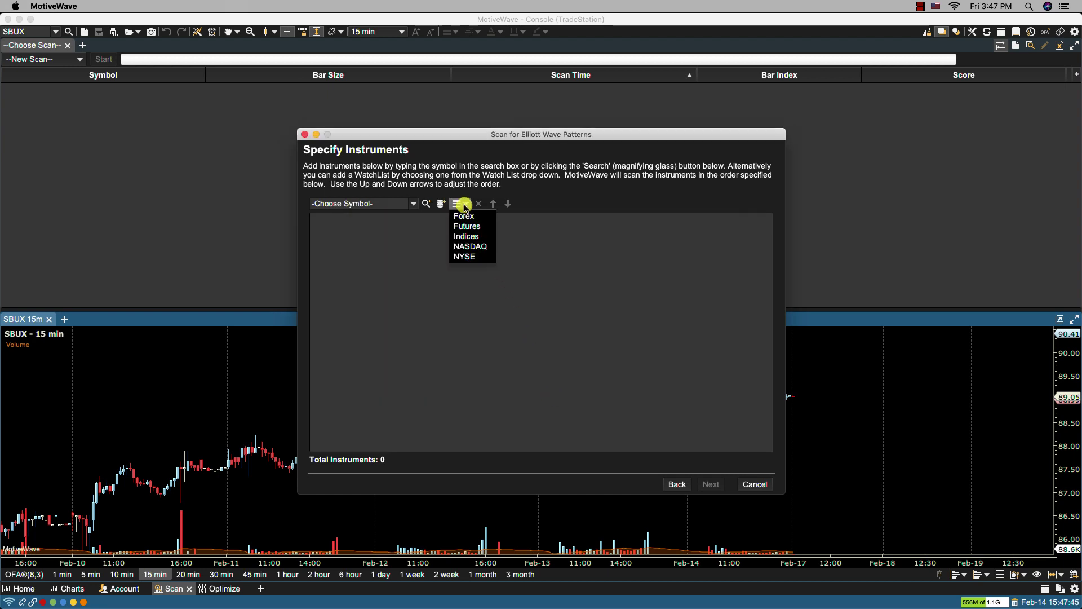
left_click(464, 247)
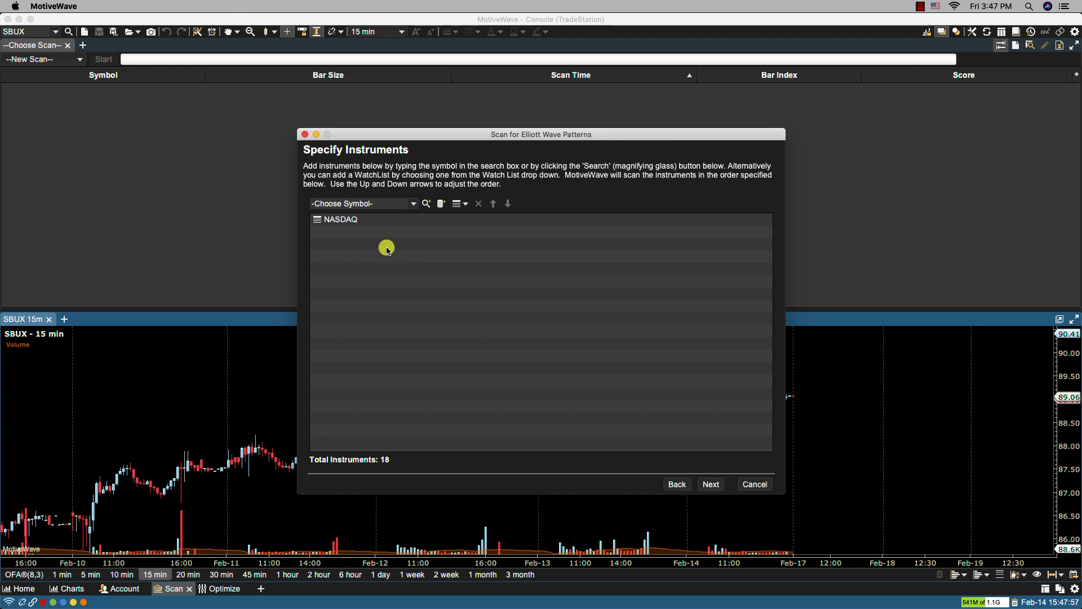
left_click(388, 221)
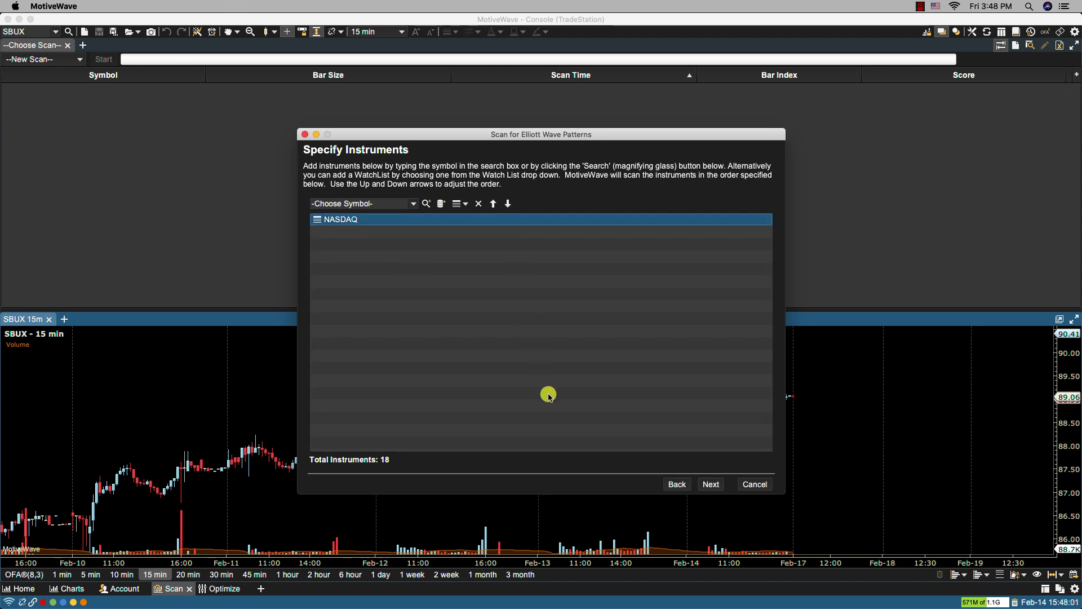
Add 1 day and 1 hour bar sizes to the scan.
left_click(707, 484)
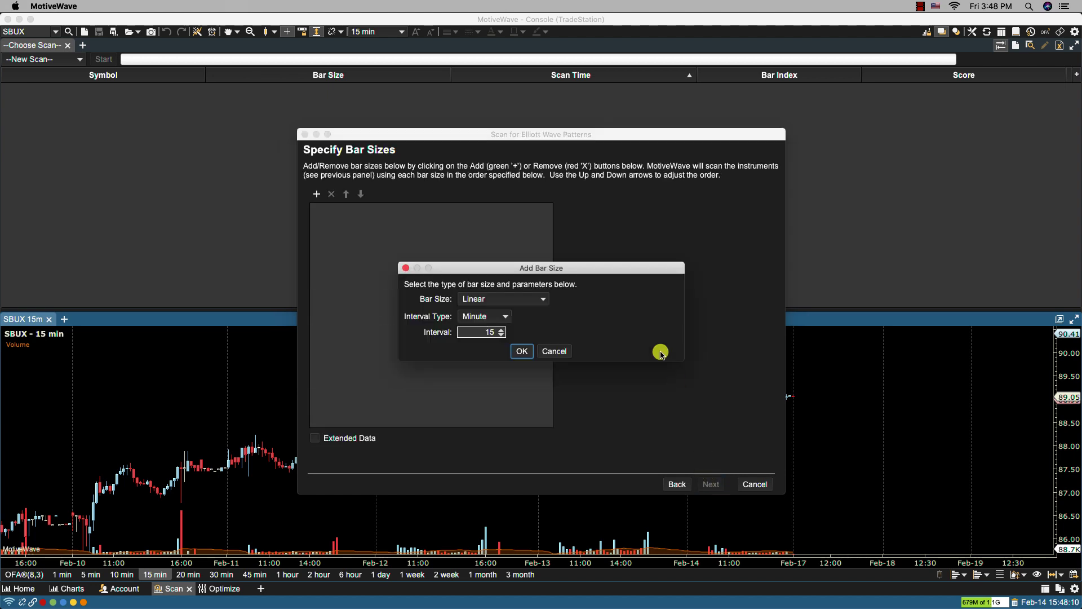
left_click(500, 323)
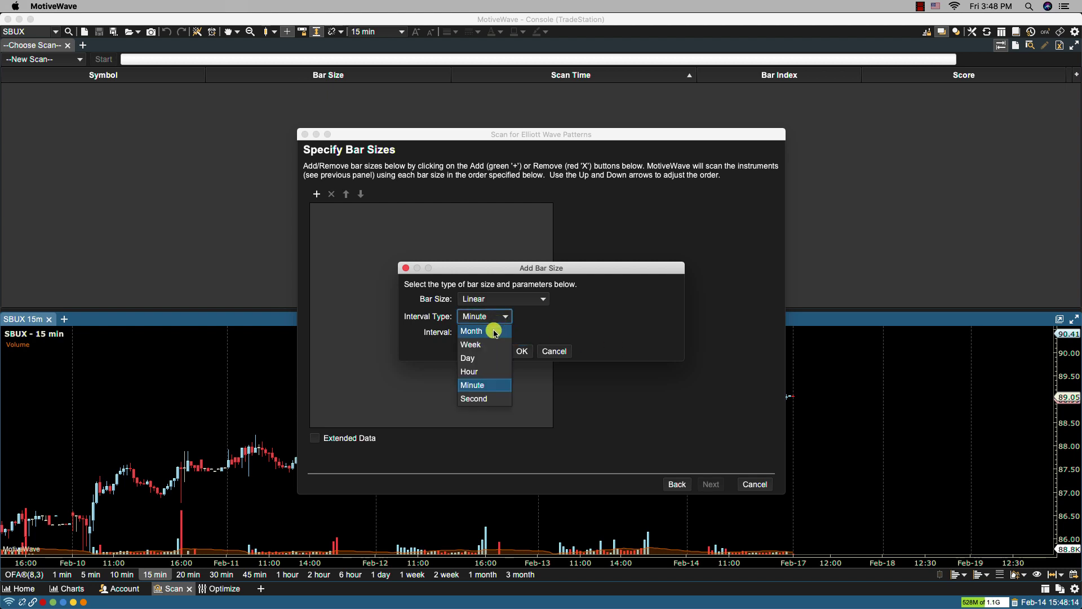
left_click(480, 356)
left_click(522, 350)
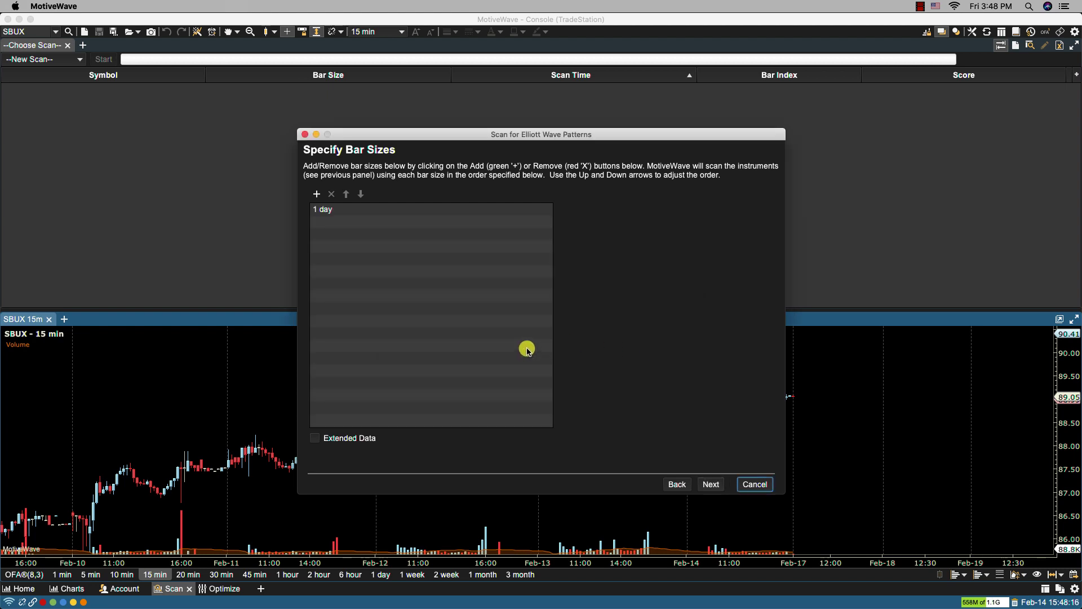
left_click(317, 194)
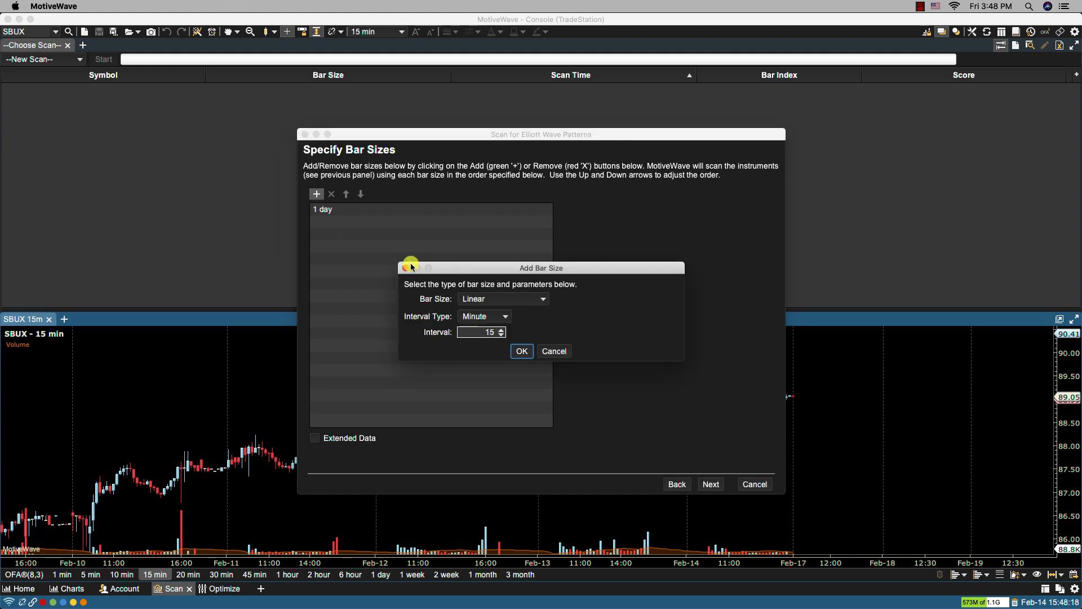
left_click(472, 317)
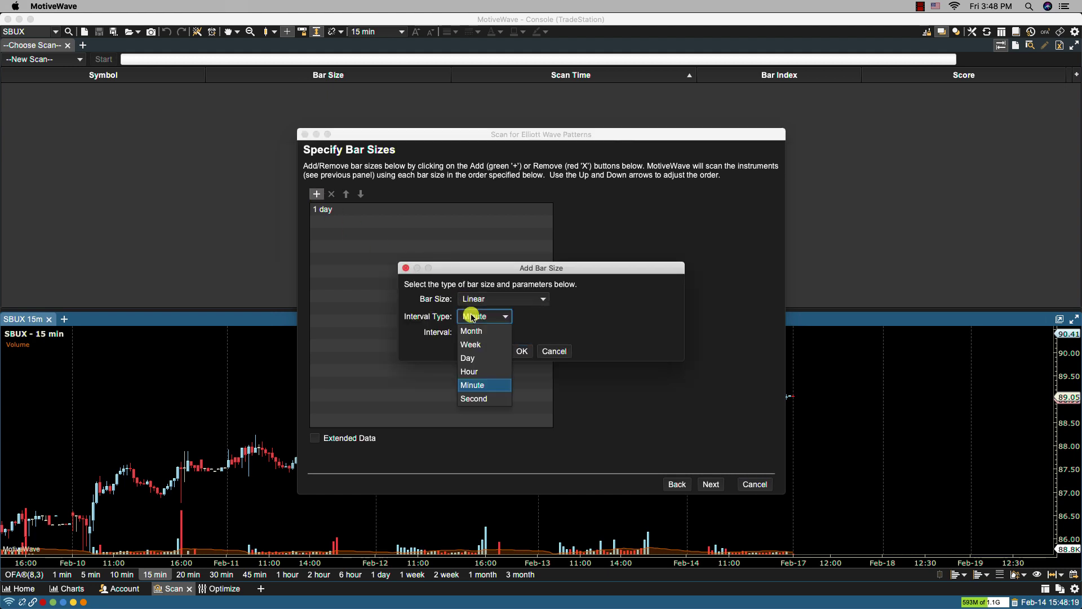
left_click(470, 370)
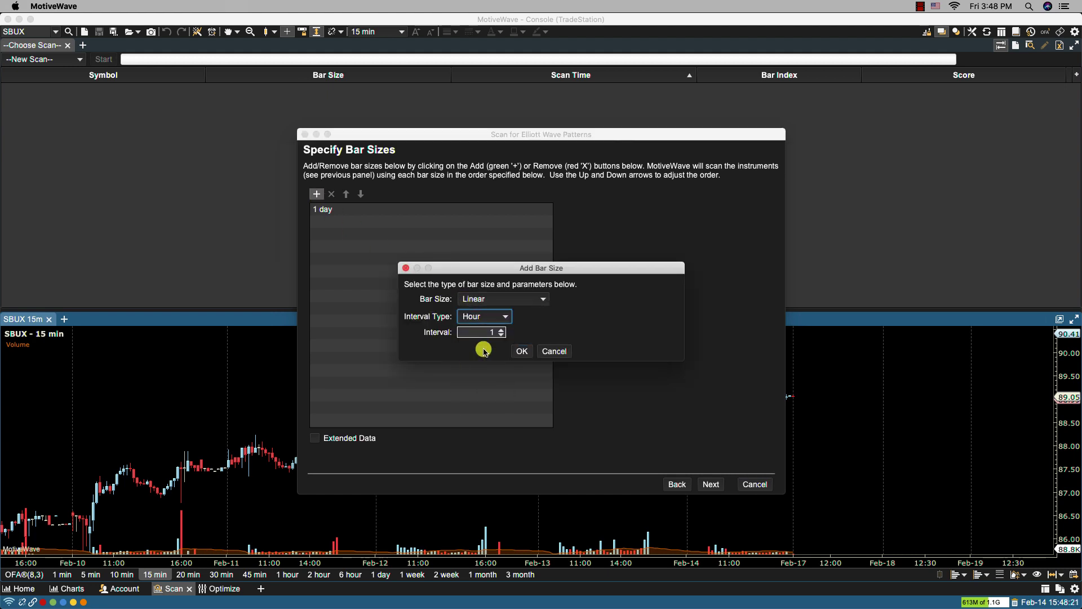
left_click(518, 351)
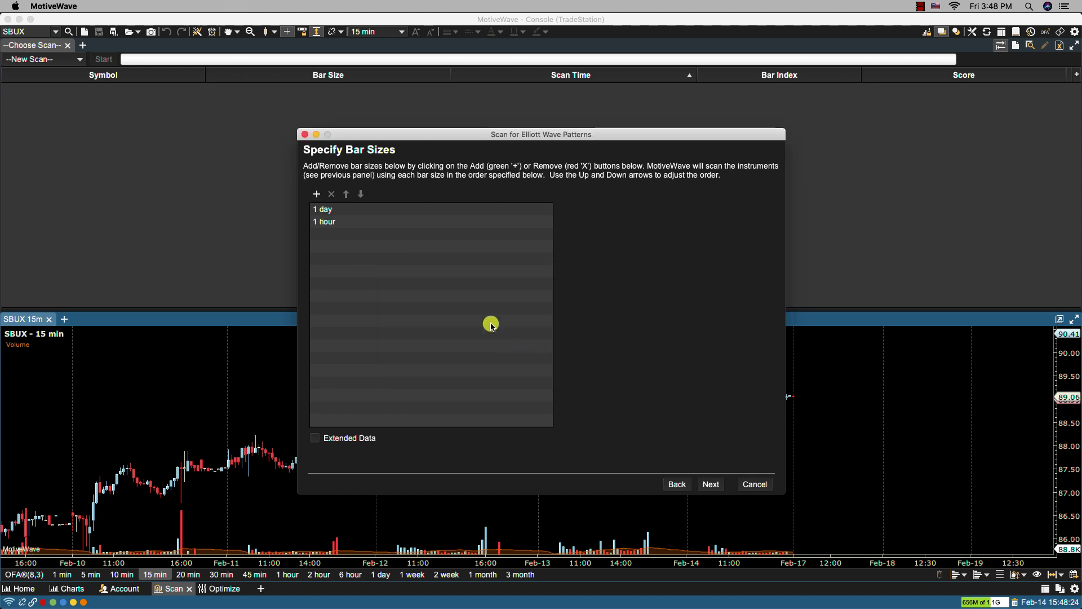
Reorder the bar sizes so 1 day is scanned before 1 hour.
left_click(358, 225)
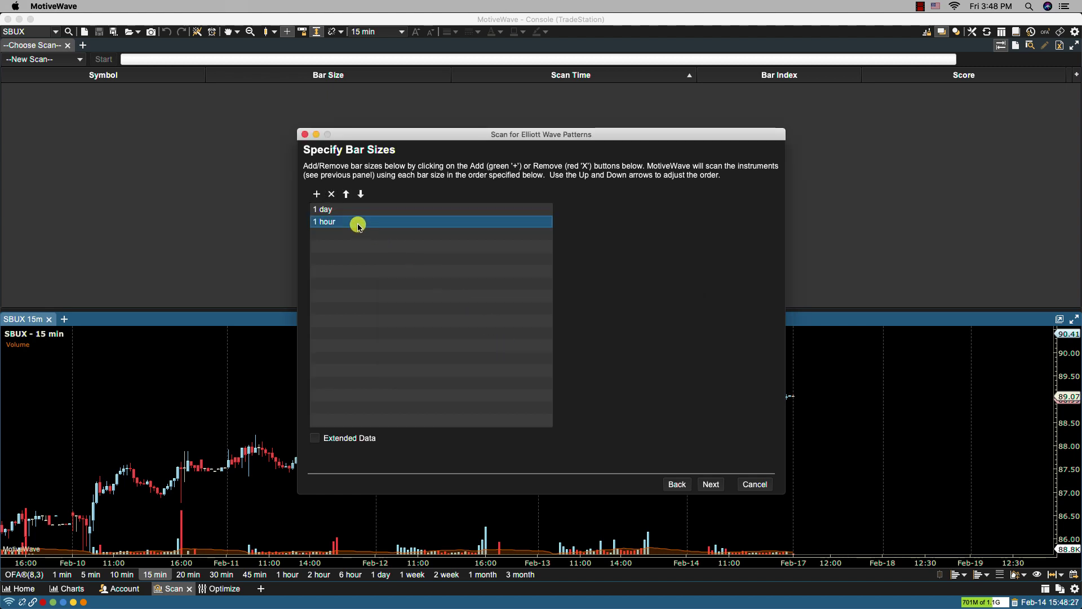
left_click(347, 195)
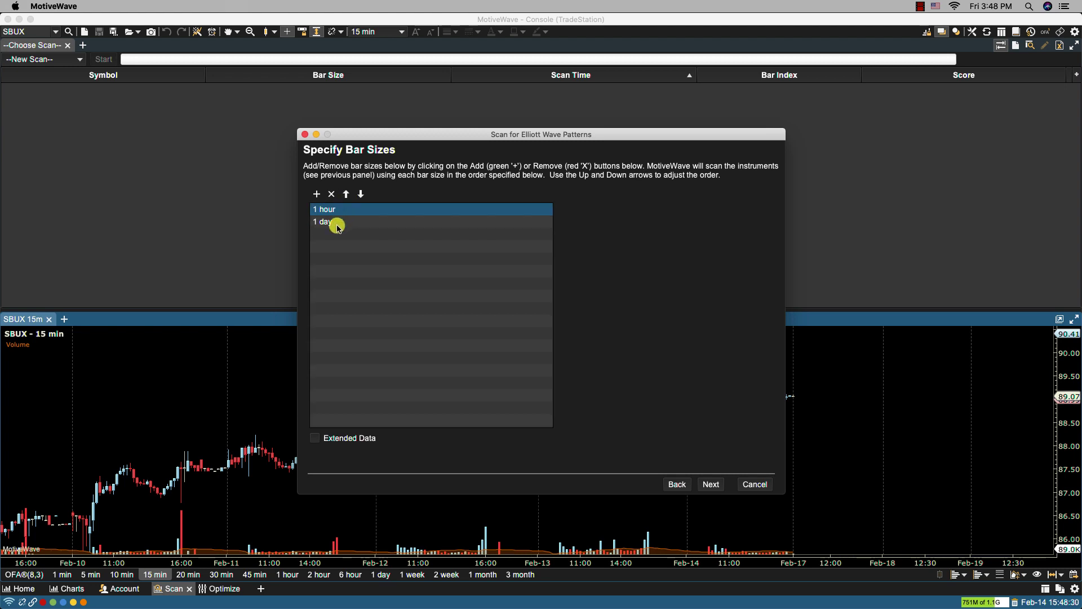
left_click(337, 222)
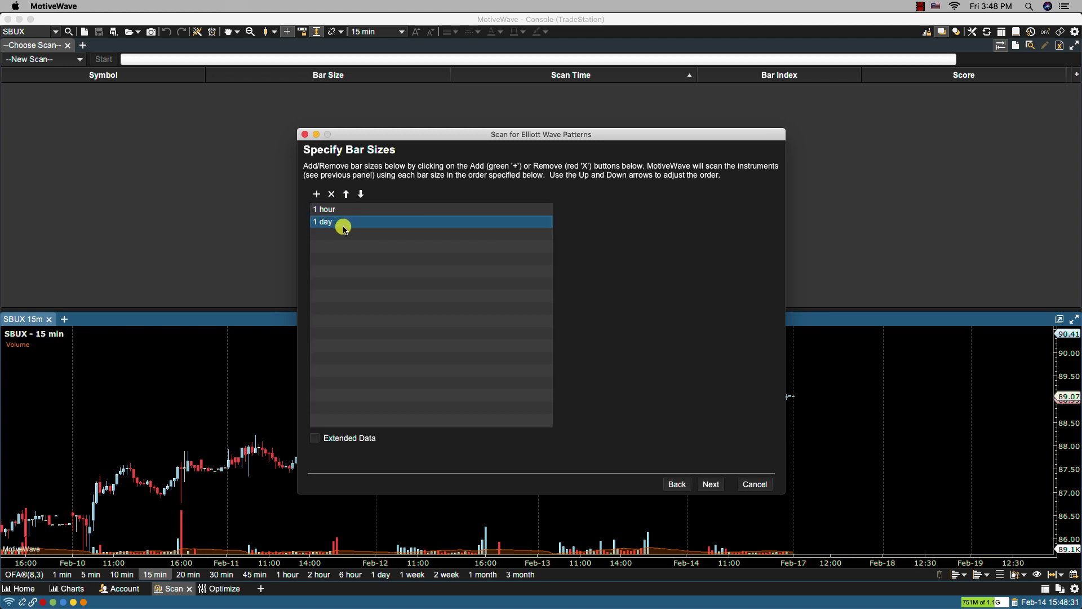
left_click(346, 196)
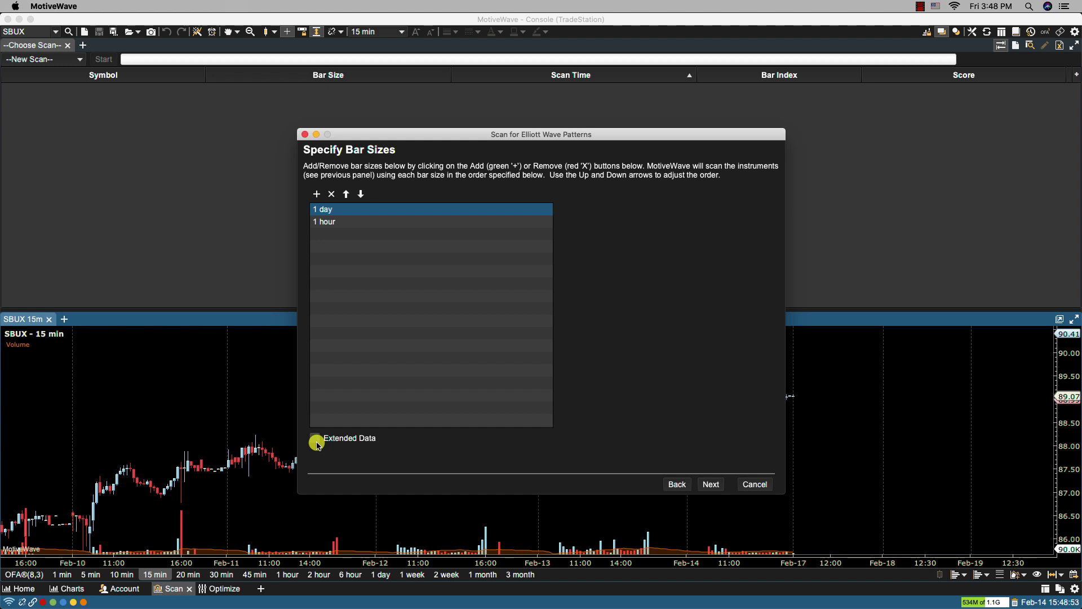
Keep Wave 2 as the pattern with a 250-bar minimum, using all available data and Decompose All.
left_click(710, 484)
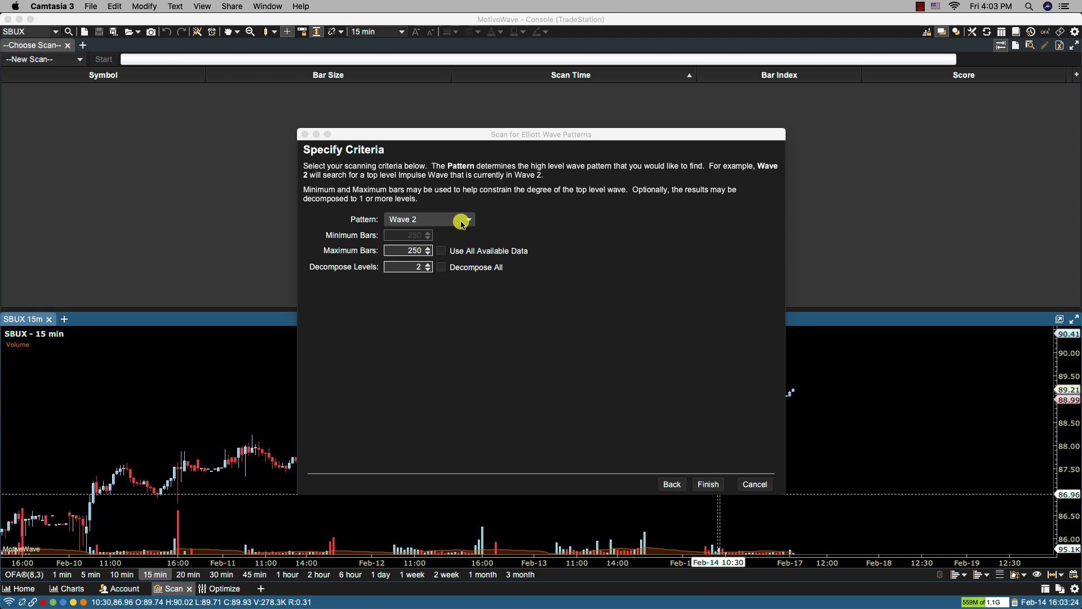
left_click(461, 222)
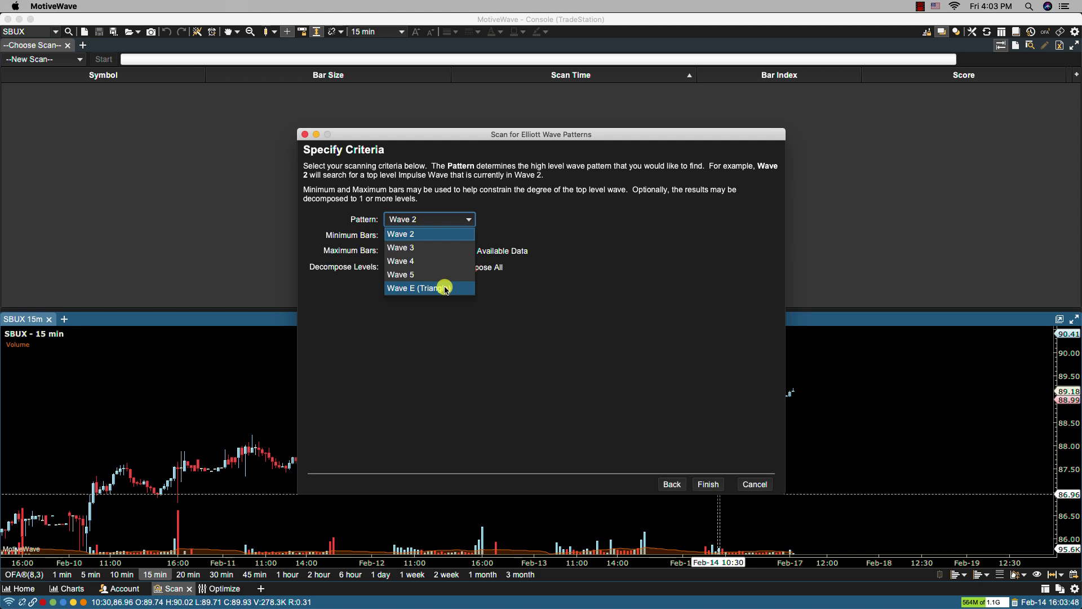
left_click(452, 237)
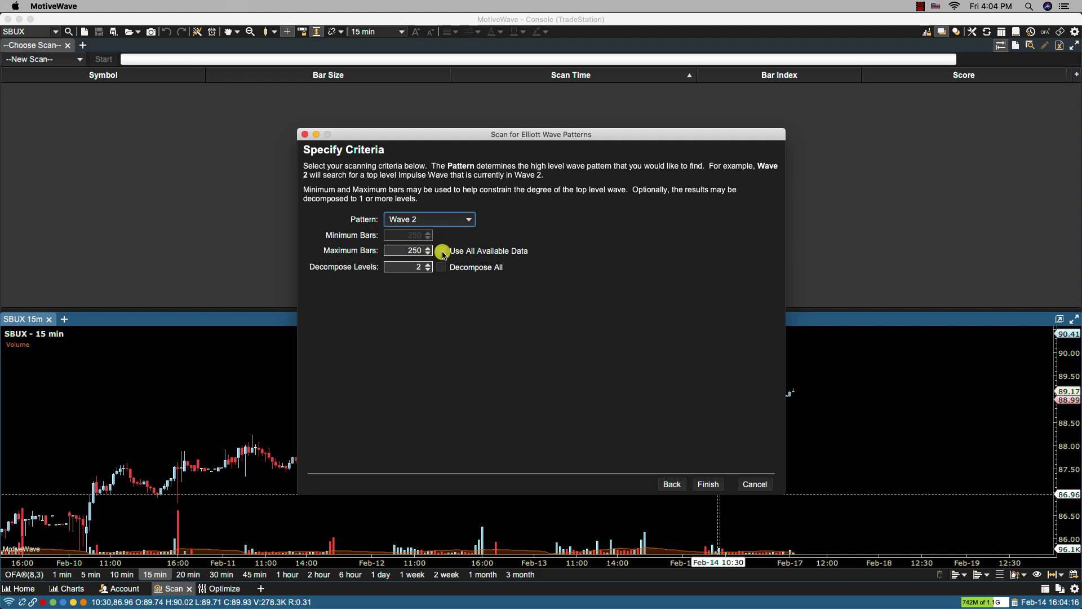
left_click(442, 251)
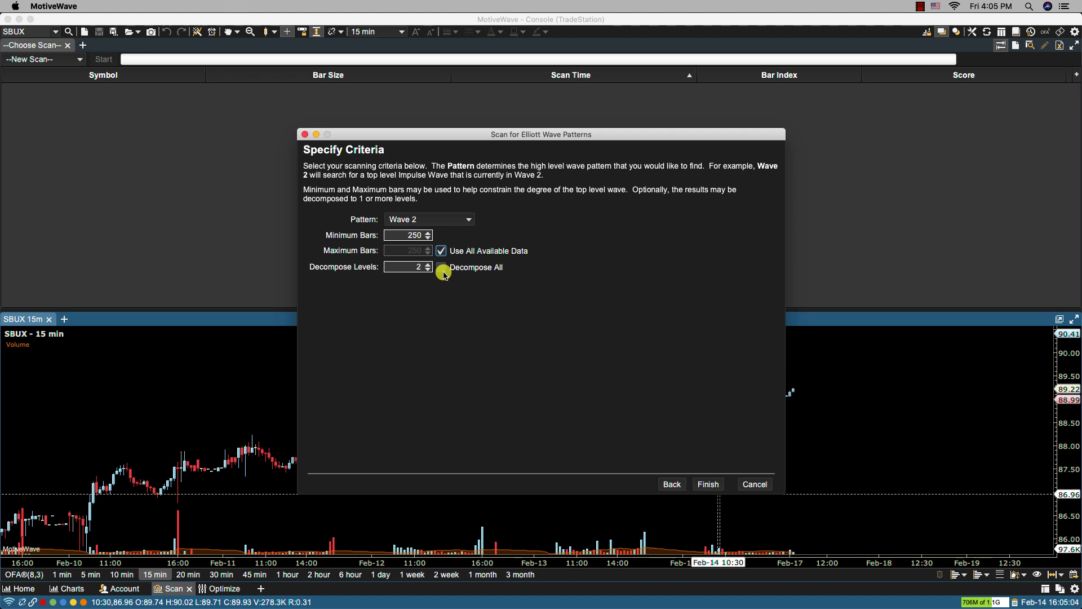
left_click(442, 270)
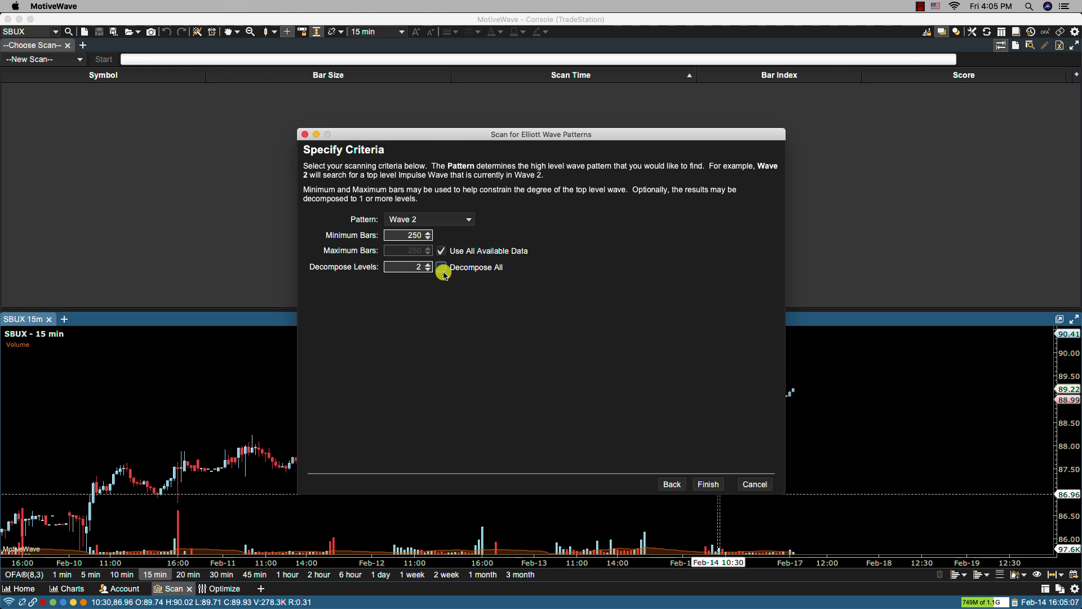
Finish and run the scan, returning BIDU, QCOM, SBUX, WYNN and AAPL.
left_click(705, 484)
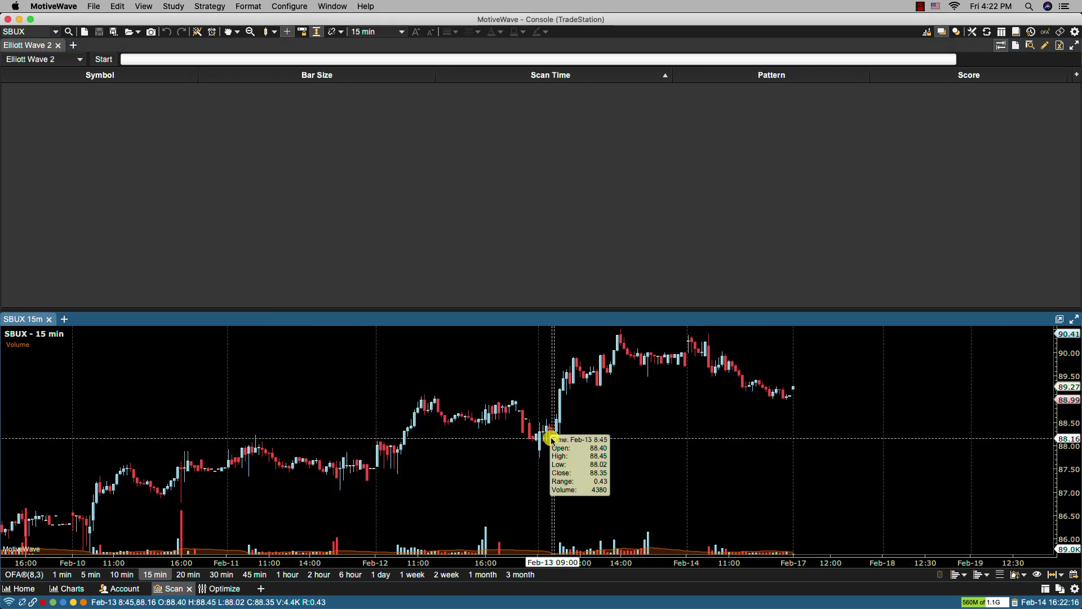
left_click(107, 60)
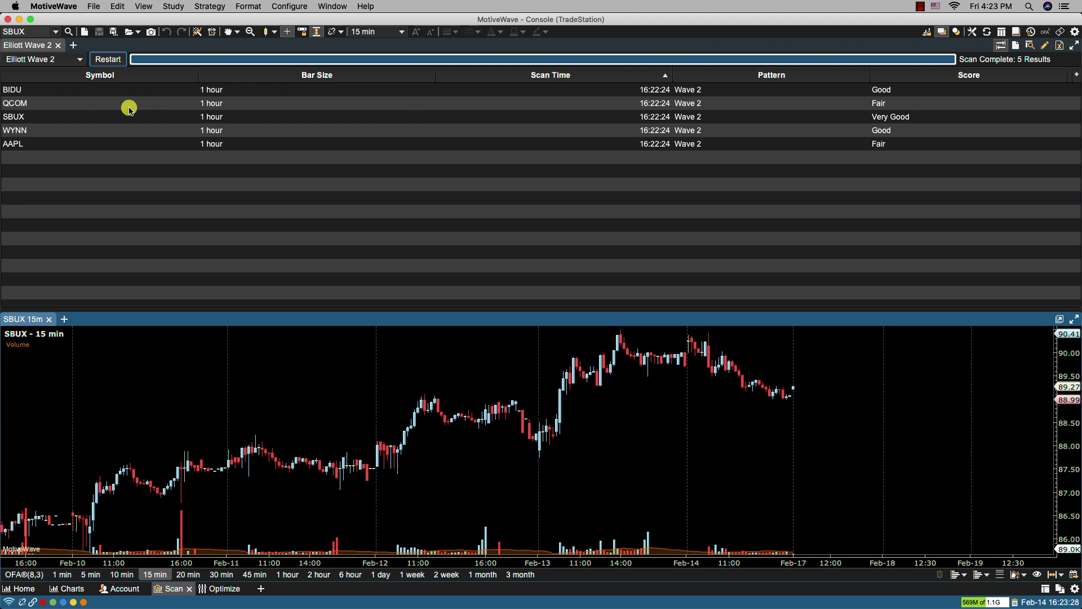
Show Wave 2 projections for BIDU, QCOM and SBUX, adjusting SBUX's wave 1 end point.
left_click(39, 91)
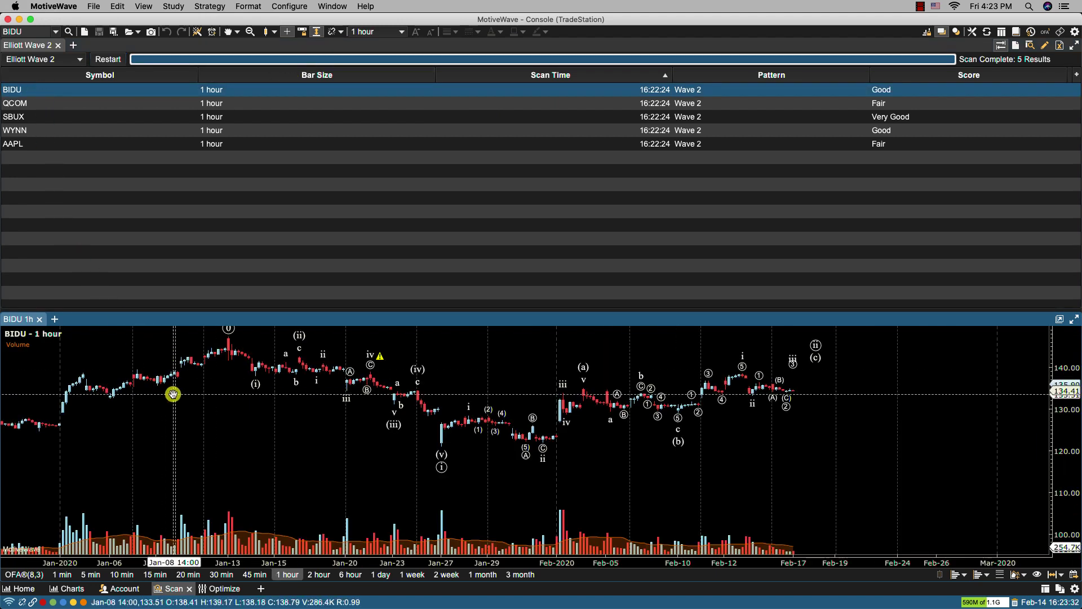
left_click(815, 347)
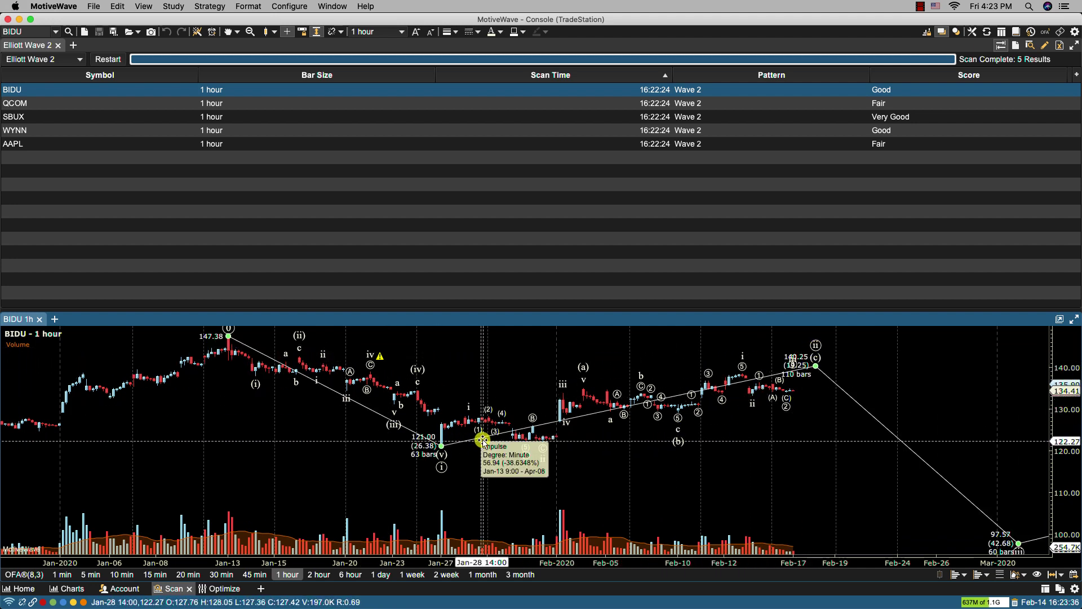
left_click(77, 106)
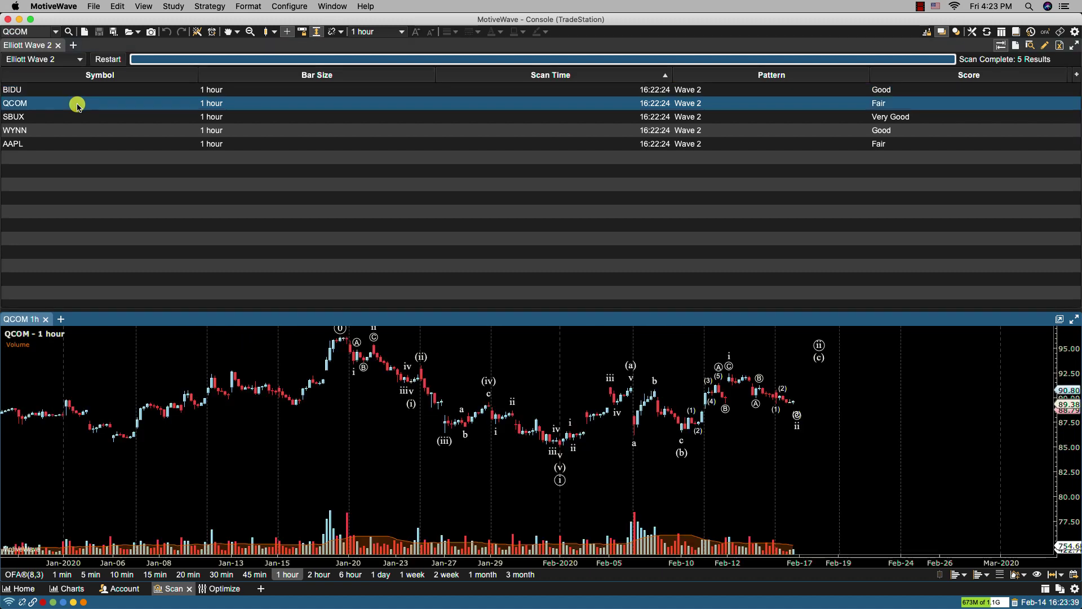
left_click(814, 348)
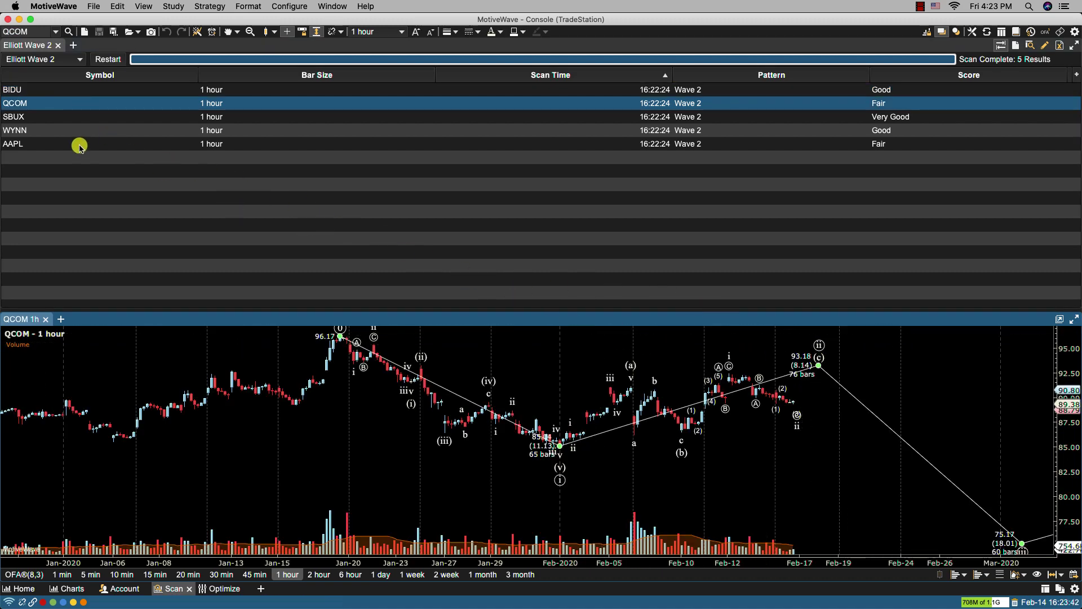
left_click(62, 117)
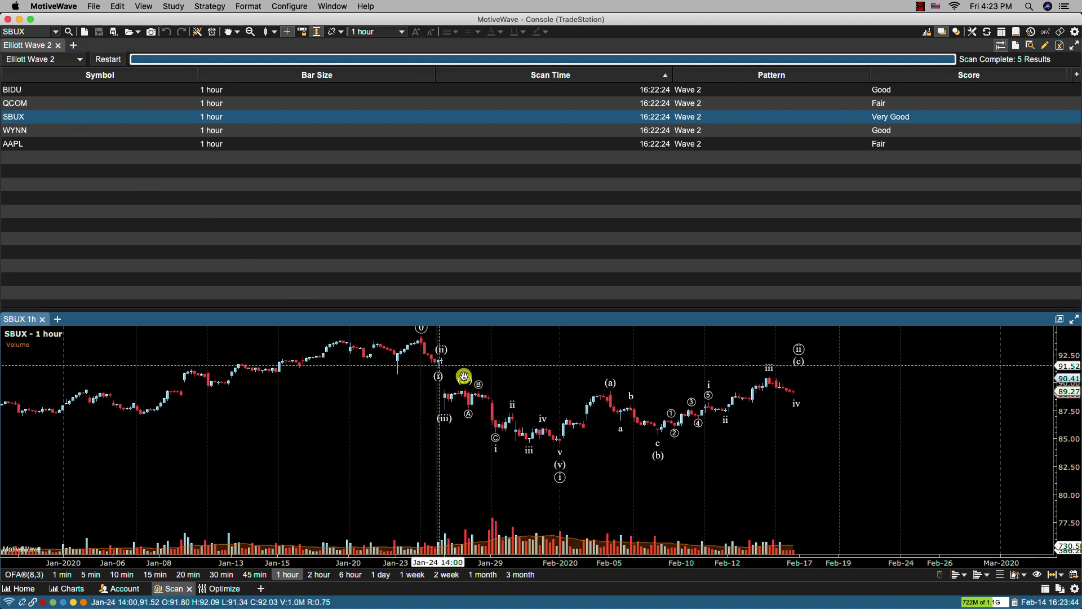
left_click(798, 347)
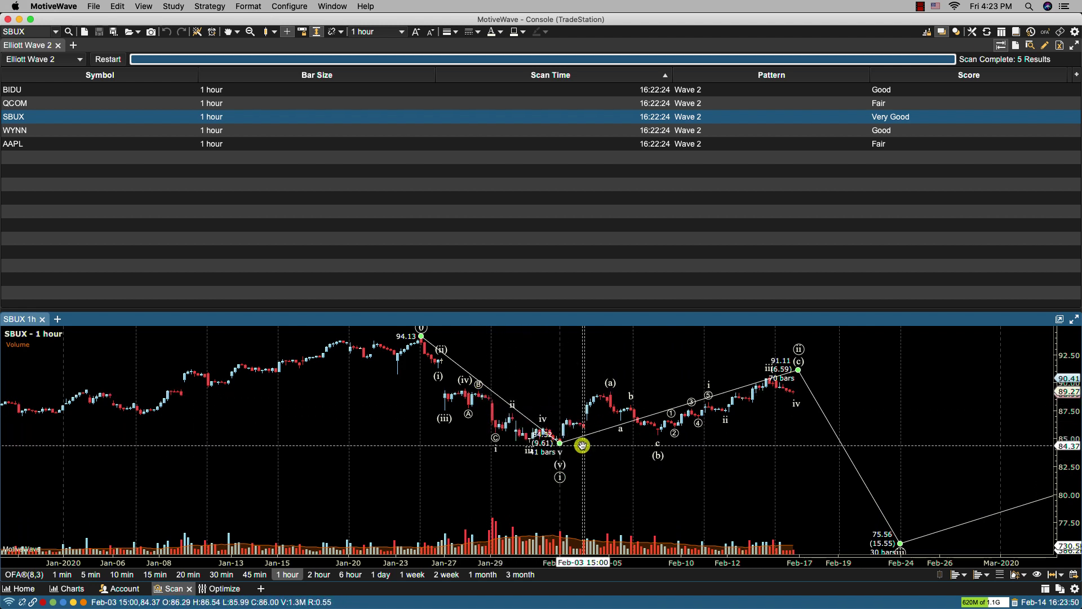
mouse_move(558, 443)
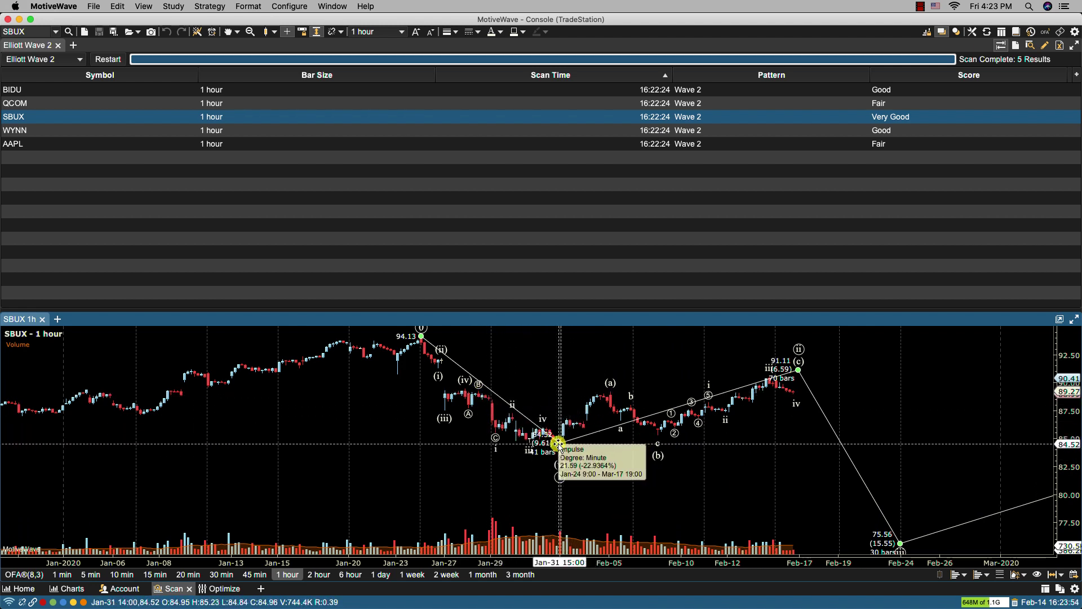
mouse_move(558, 443)
left_mouse_down()
mouse_move(546, 450)
mouse_move(554, 443)
mouse_move(564, 464)
mouse_move(559, 443)
left_mouse_up()
Decompose the SBUX wave one level into sub-waves (i)–(v) and (a)–(c), replacing existing child waves.
right_click(559, 443)
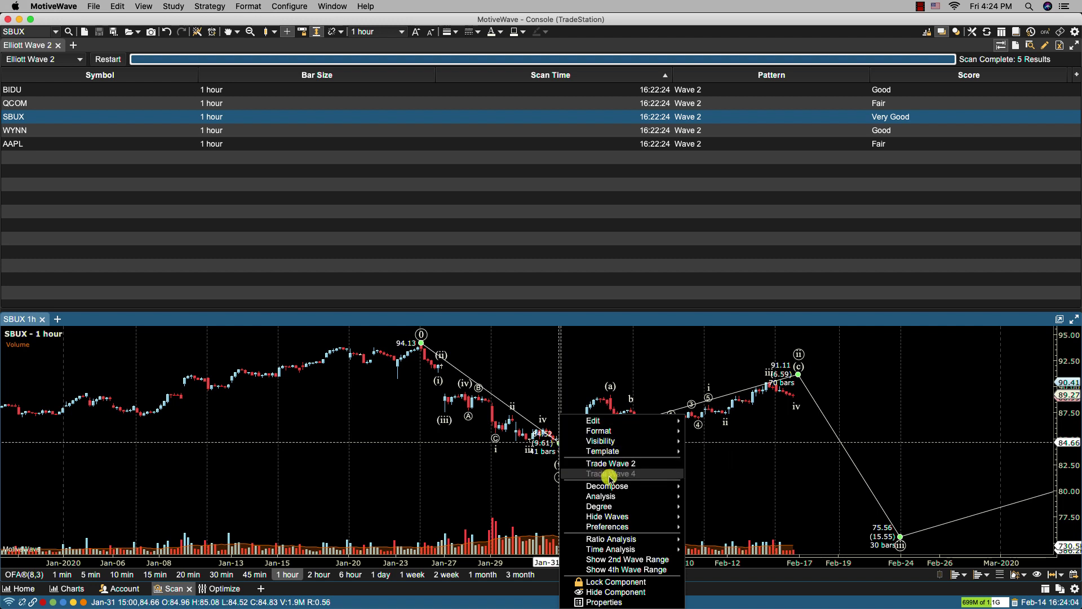
mouse_move(610, 484)
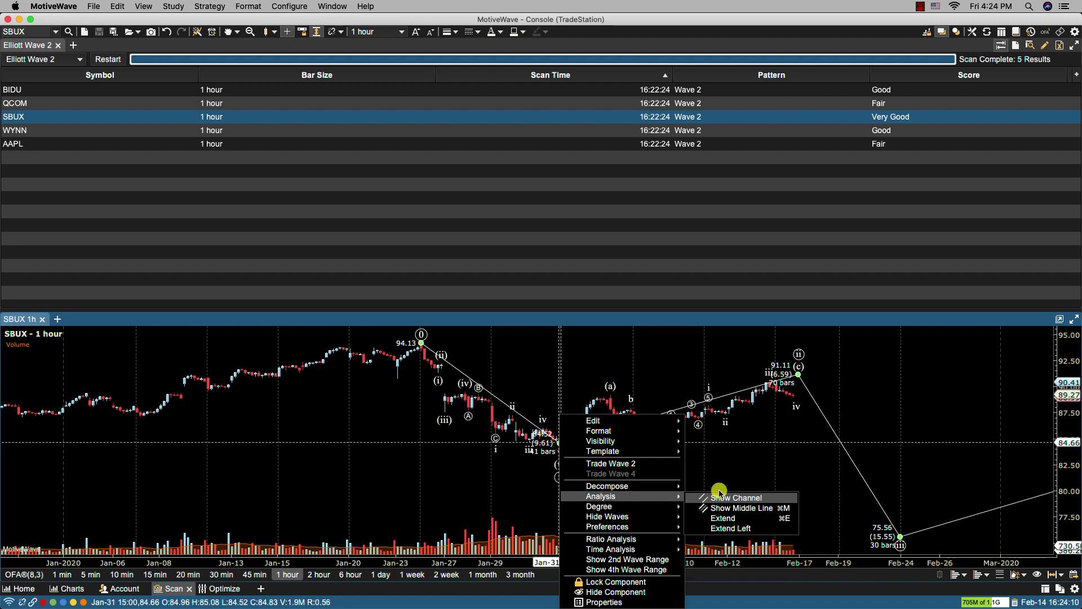
left_click(695, 489)
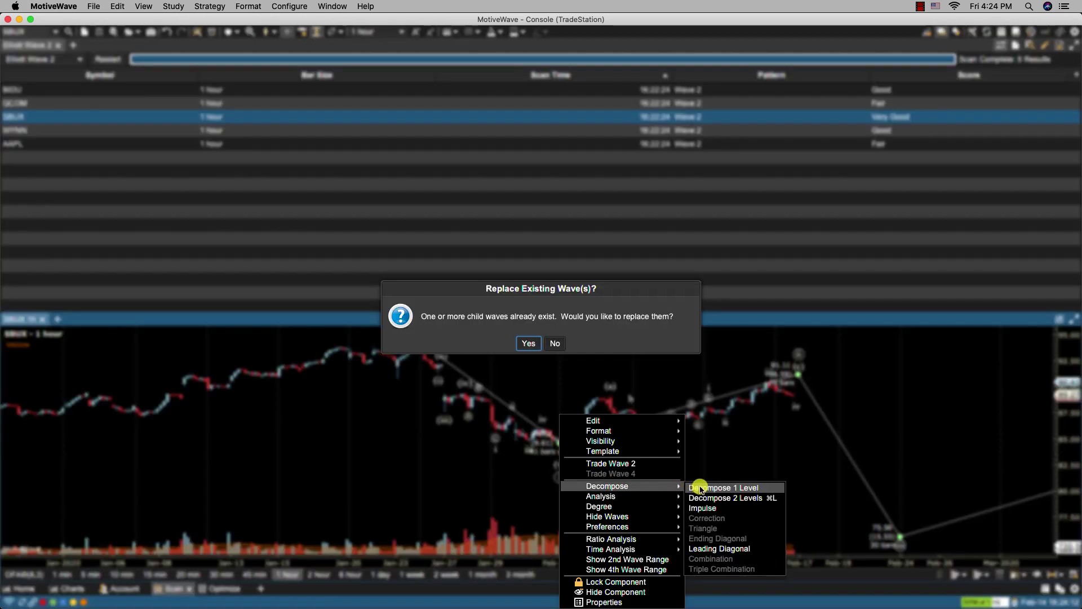
left_click(534, 346)
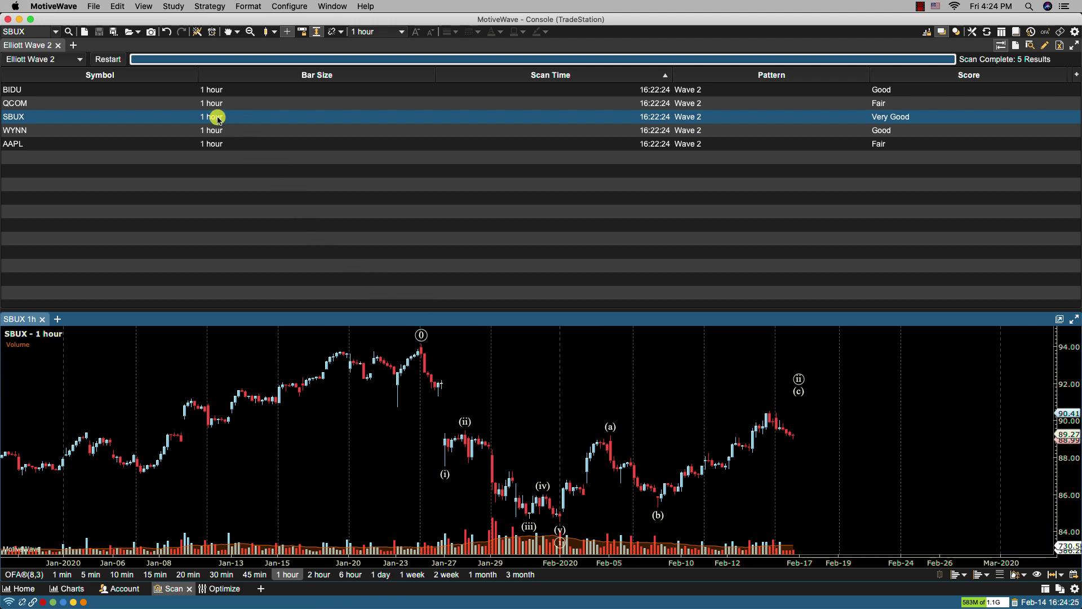
Save the SBUX 1-hour chart analysis as 'Elliott Wave 2 Scanner'.
left_click(114, 32)
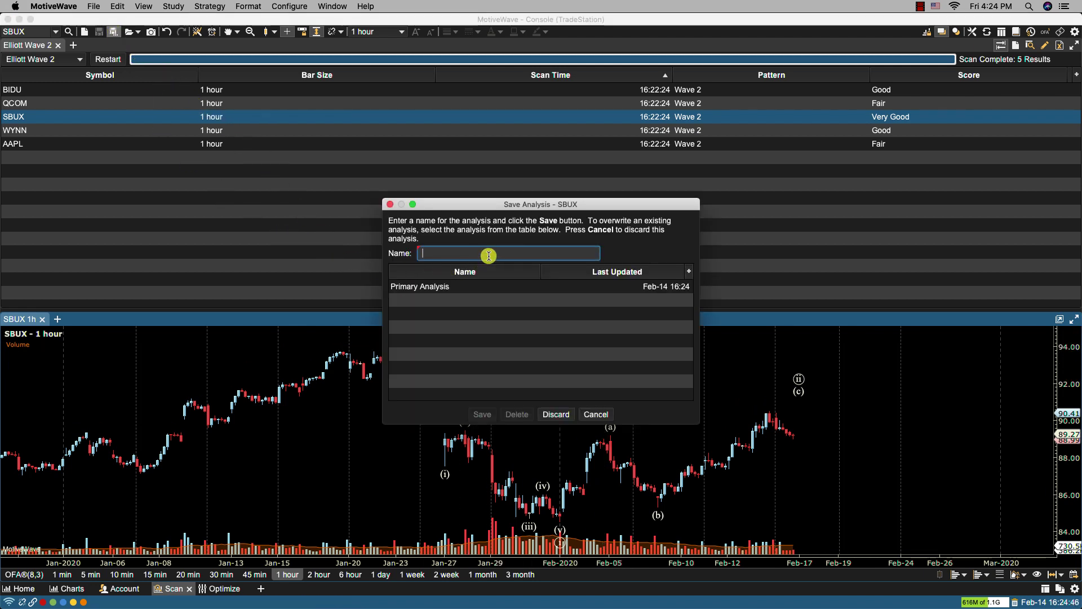
type("Elliott Wave 2")
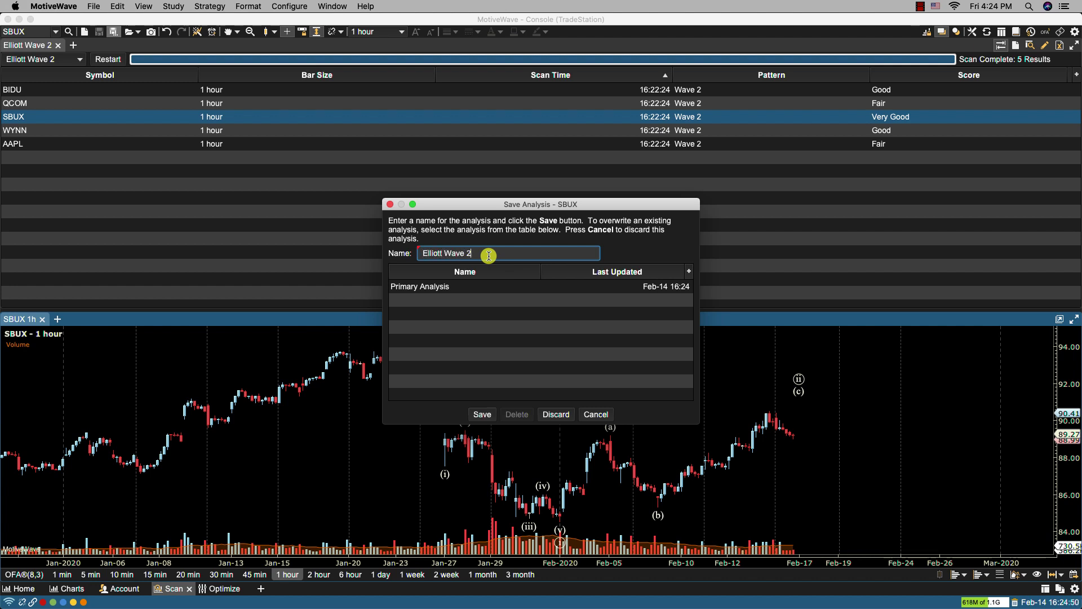
type(" Scanner")
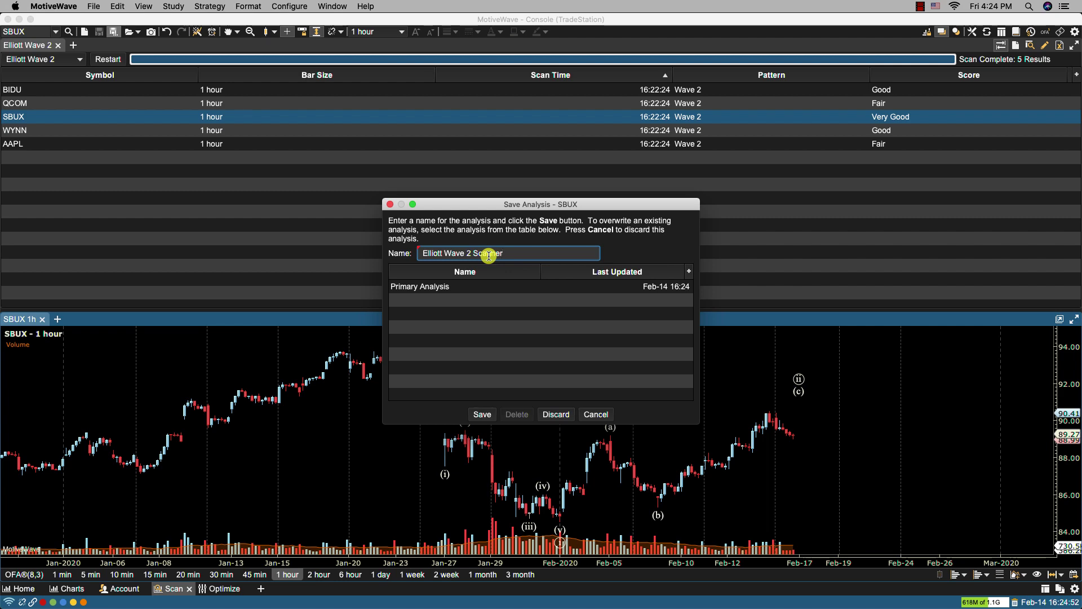
left_click(475, 416)
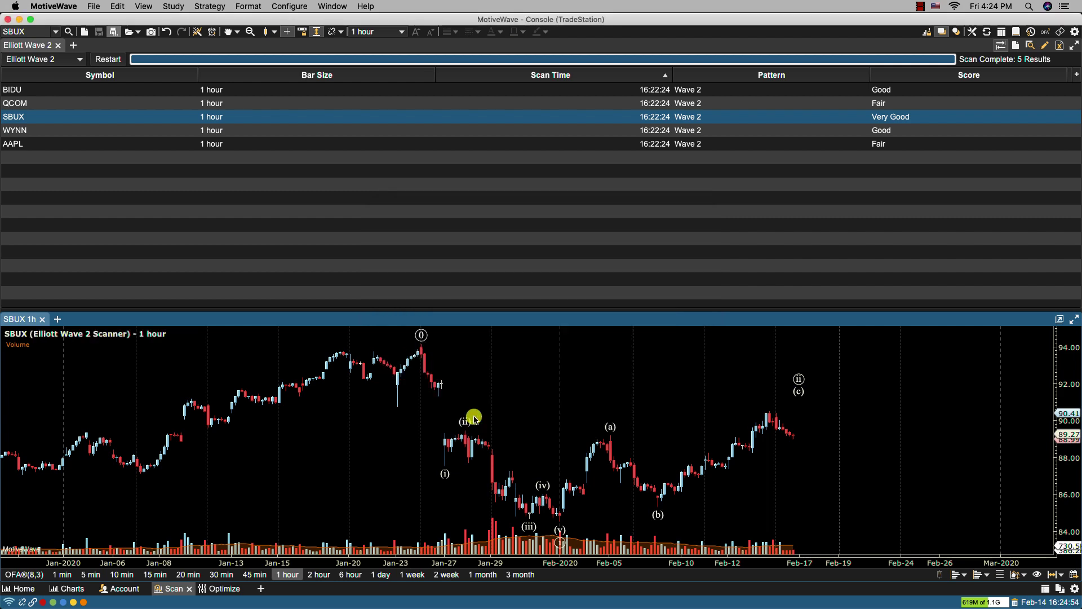
Maximize the SBUX chart, open Primary Analysis, then return to Elliott Wave 2 Scanner.
double_click(18, 319)
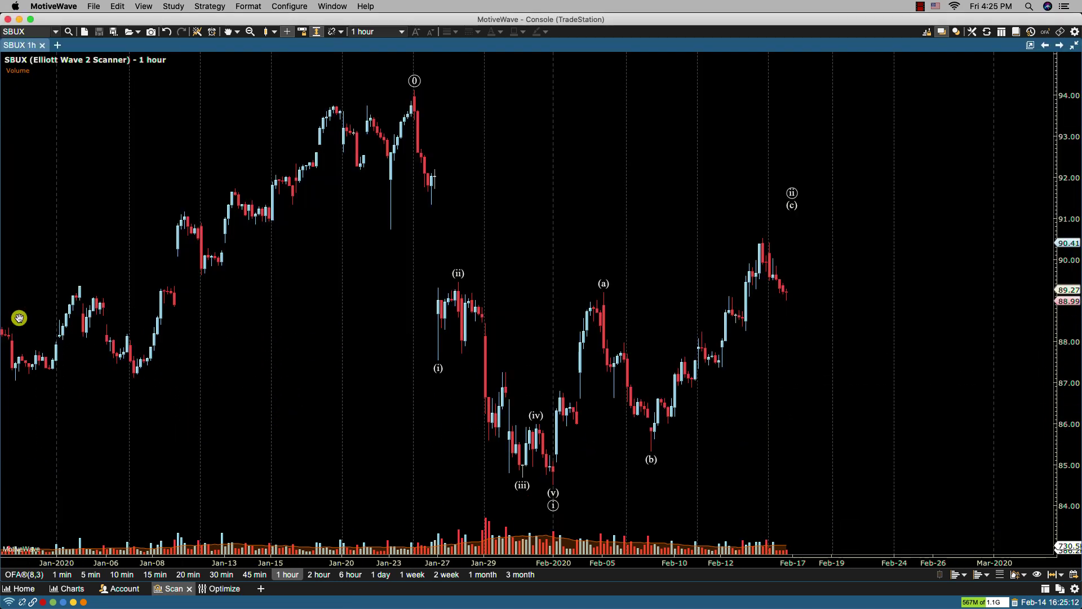
left_click(139, 35)
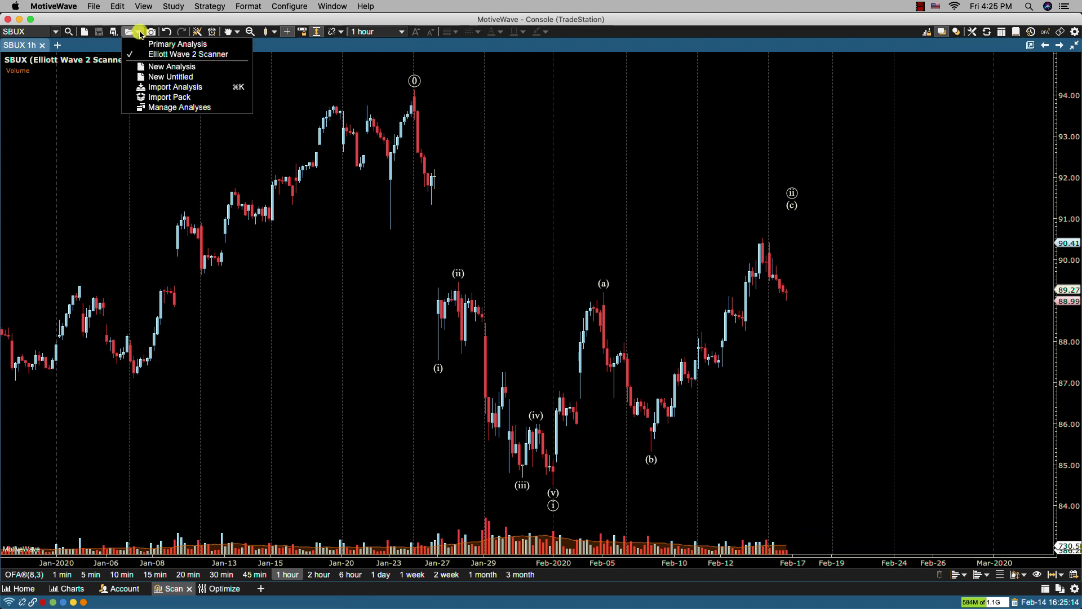
left_click(176, 44)
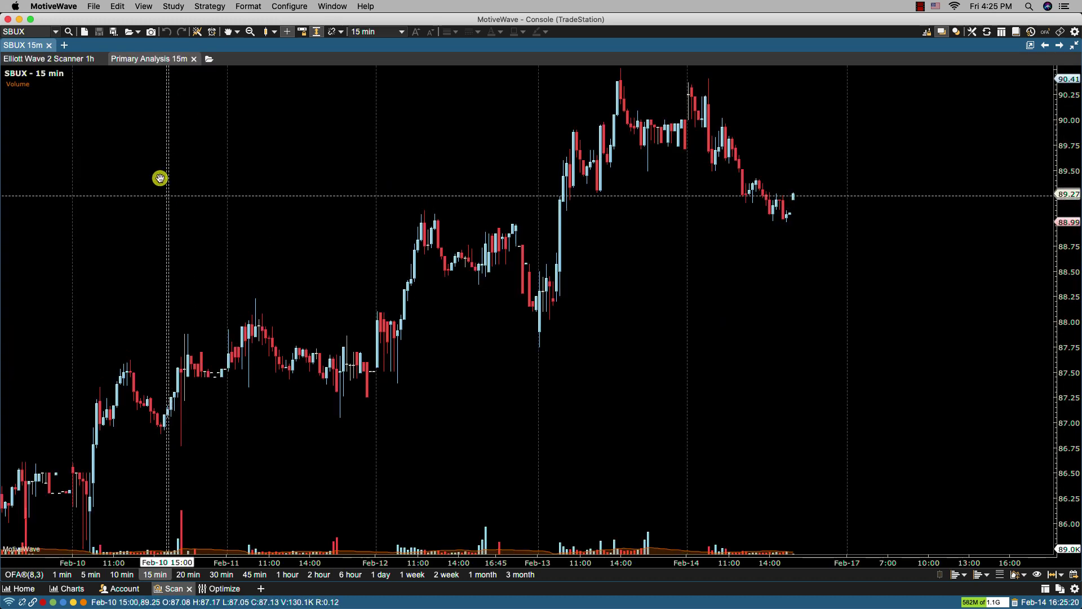
left_click(138, 32)
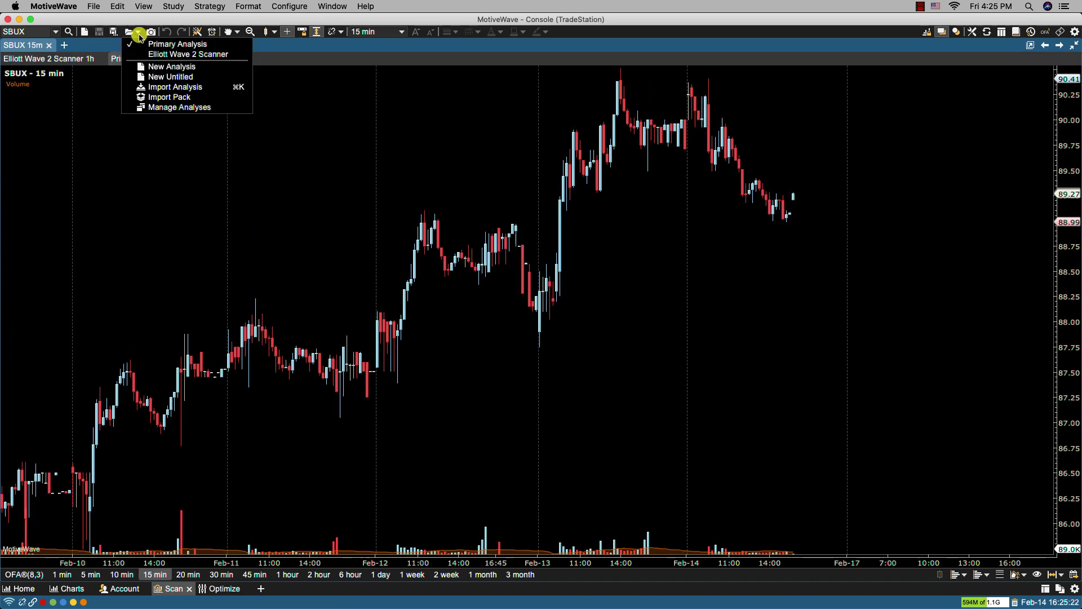
left_click(152, 54)
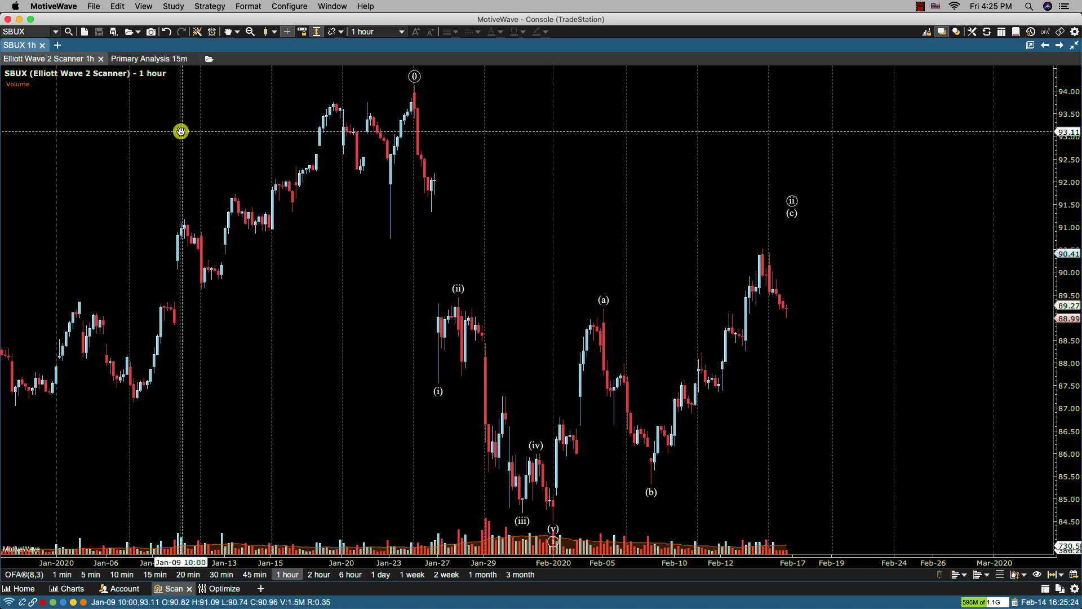